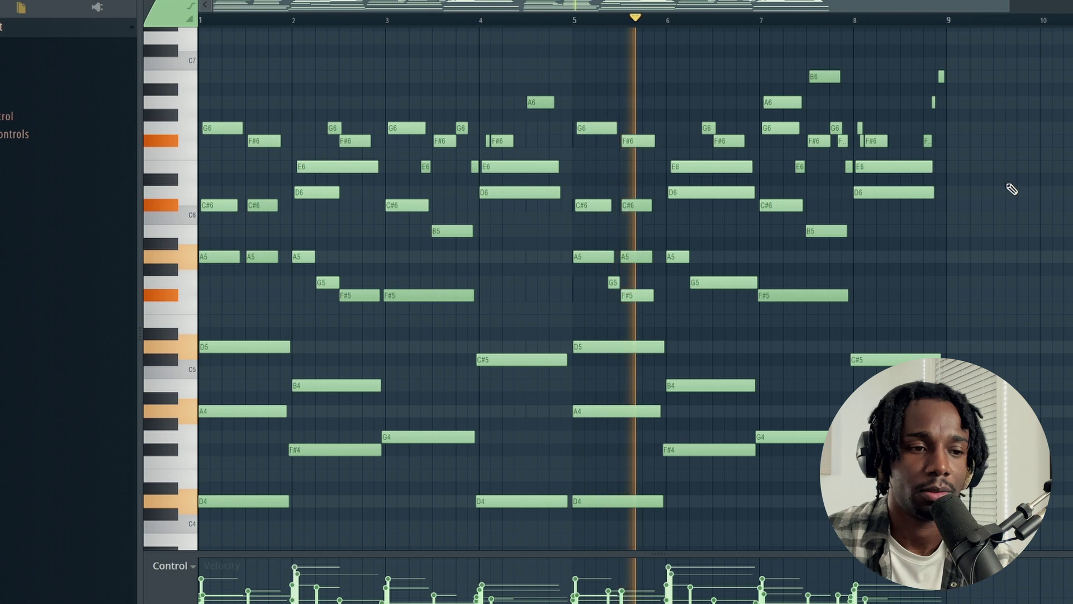
# Step: Audition the melody parts in the piano roll, opening the Sylenth1 notes and playing the short-note part from about bar 3.5
pyautogui.scroll(-1, 1010, 190)
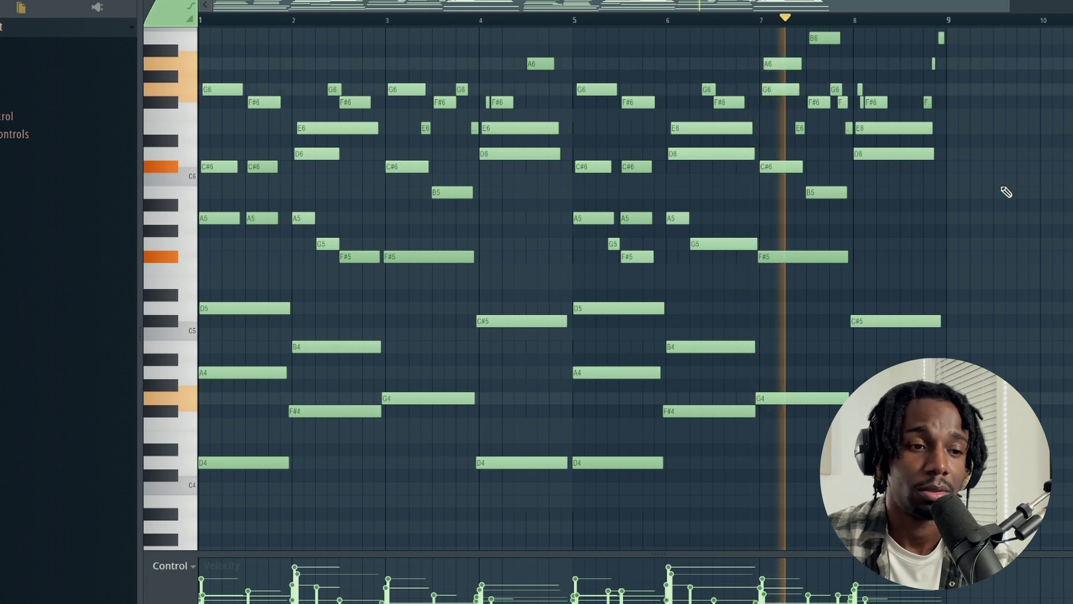
pyautogui.scroll(1, 1006, 192)
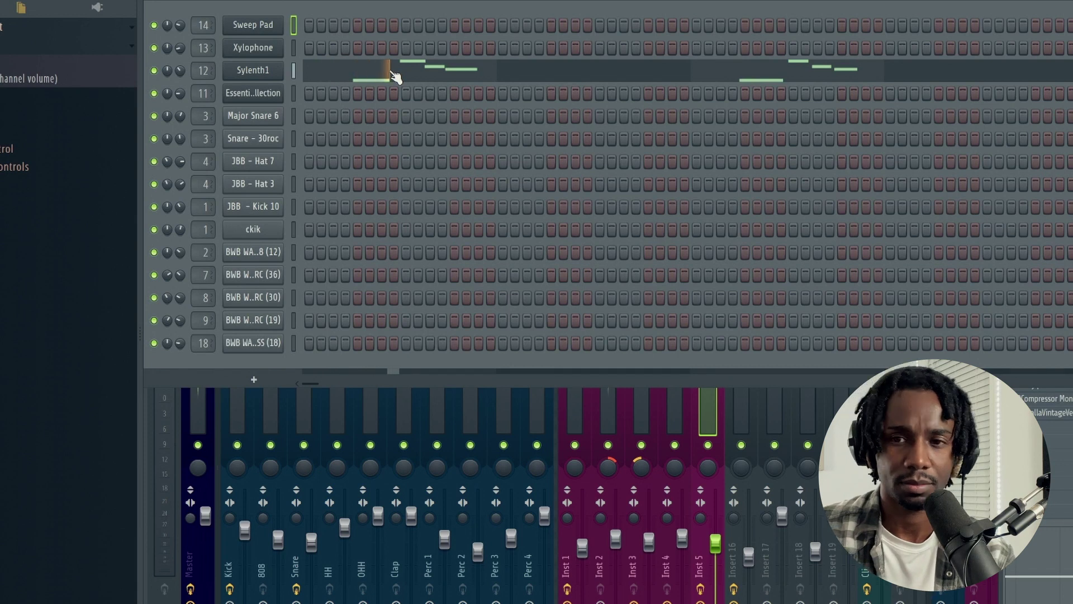
pyautogui.click(395, 75)
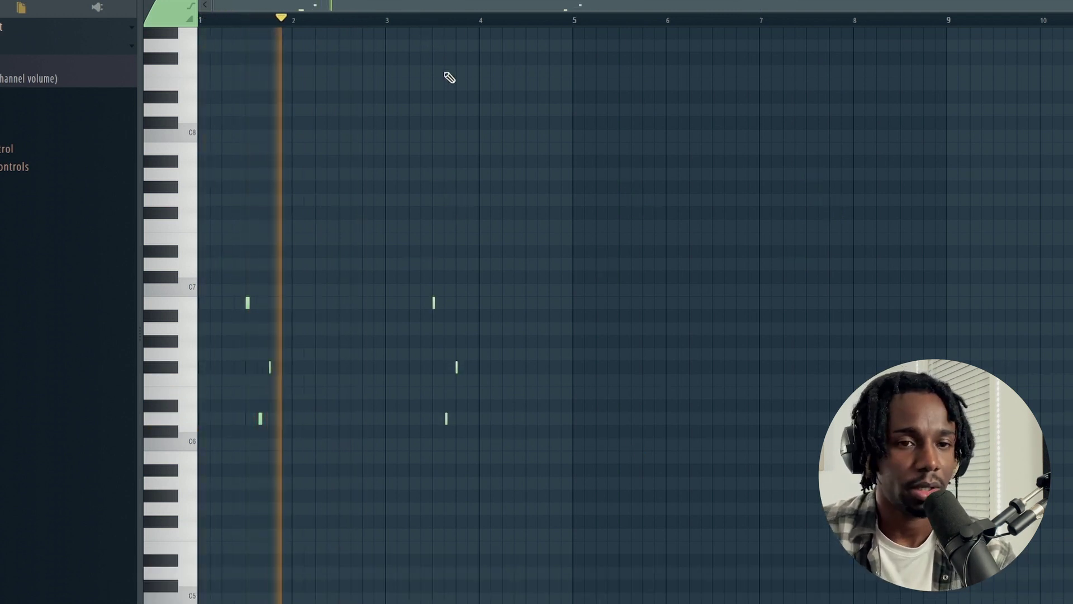
pyautogui.click(430, 23)
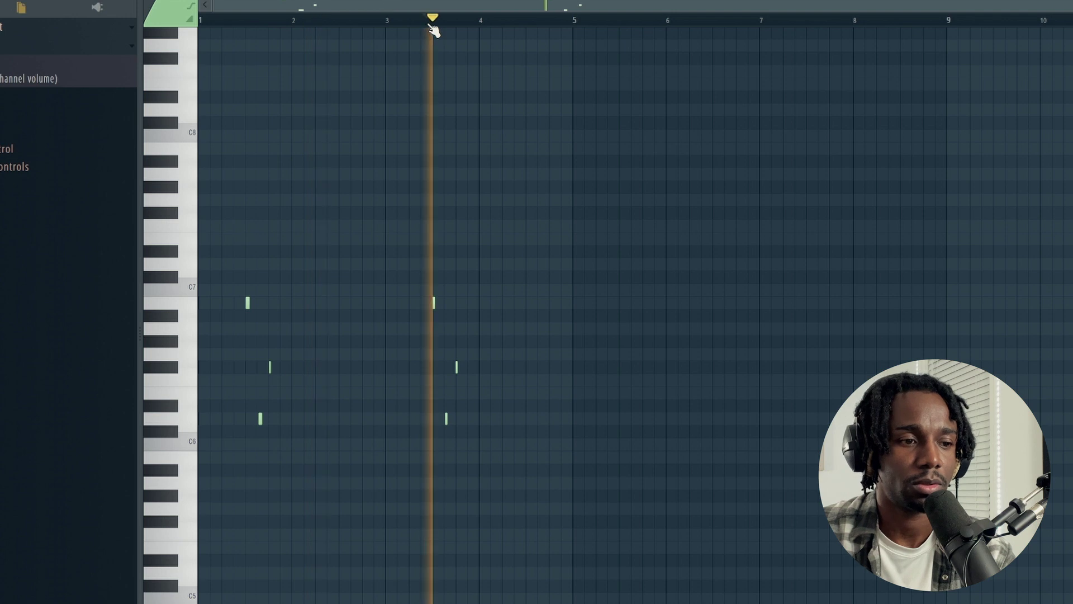
pyautogui.press('space')
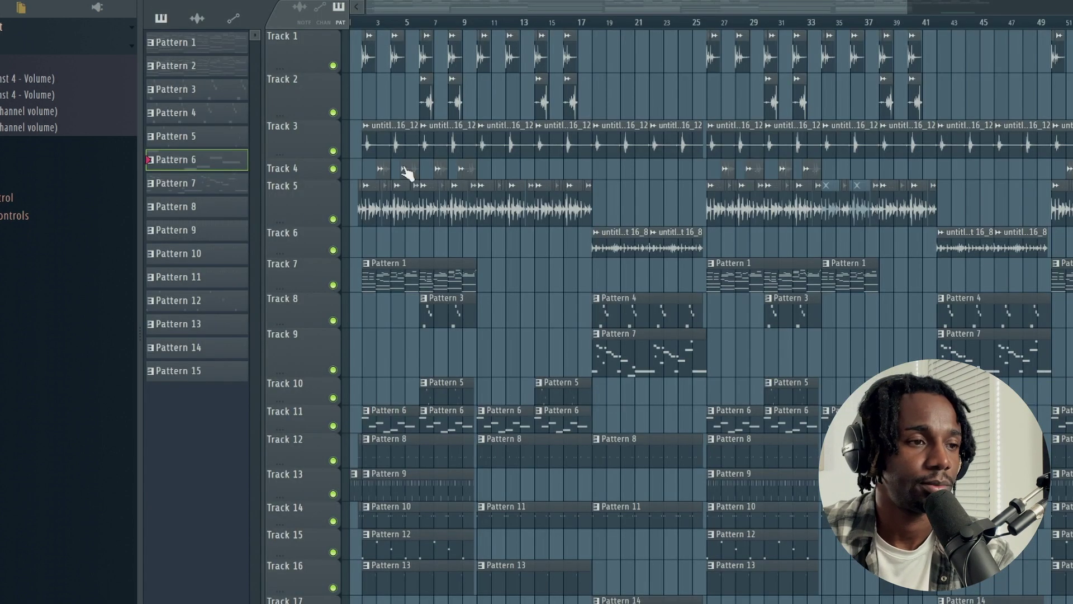
# Step: Play the descending melody that starts on D5 from bar 1 and examine its notes in the piano roll
pyautogui.press('F6')
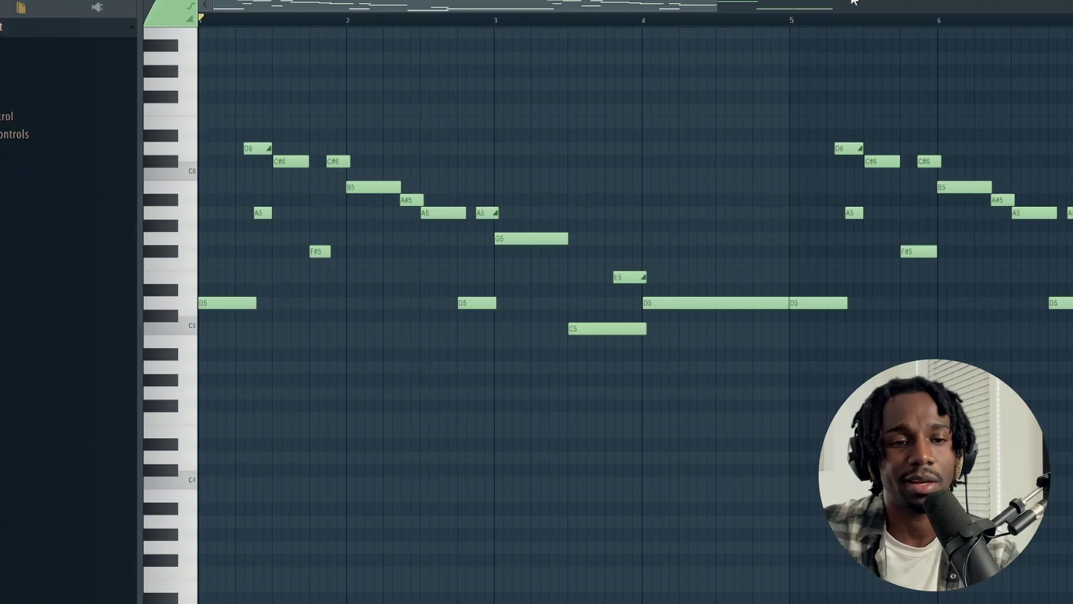
pyautogui.scroll(5, 824, 86)
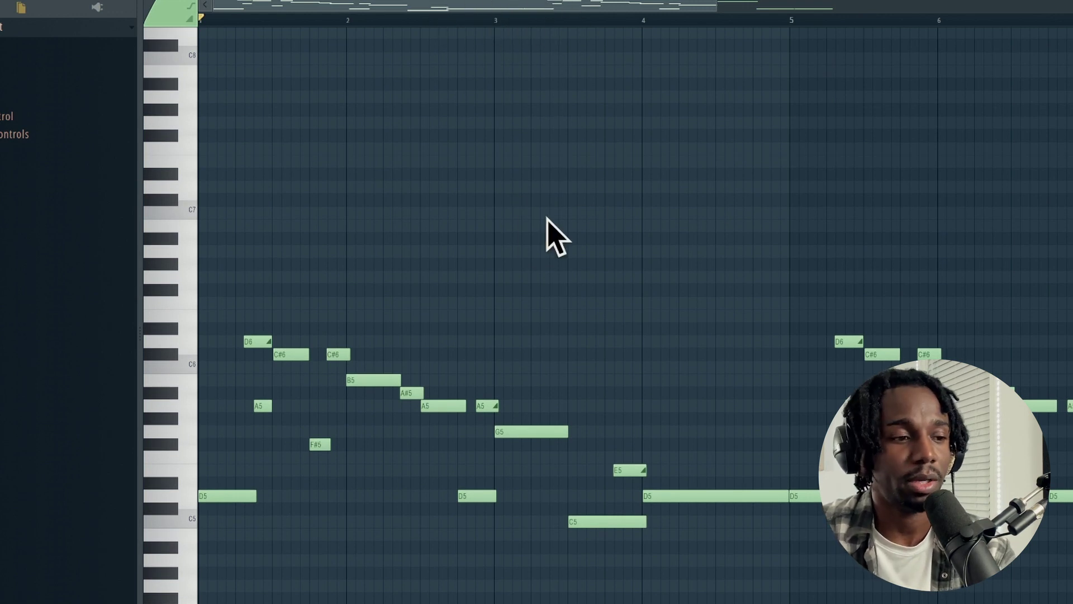
pyautogui.press('space')
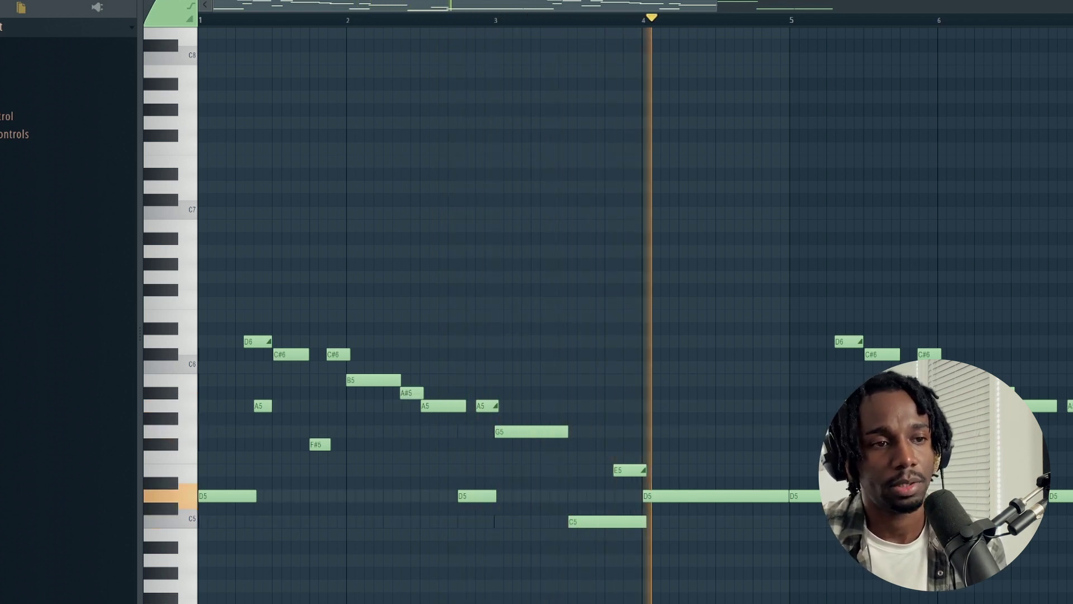
pyautogui.scroll(-2, 777, 57)
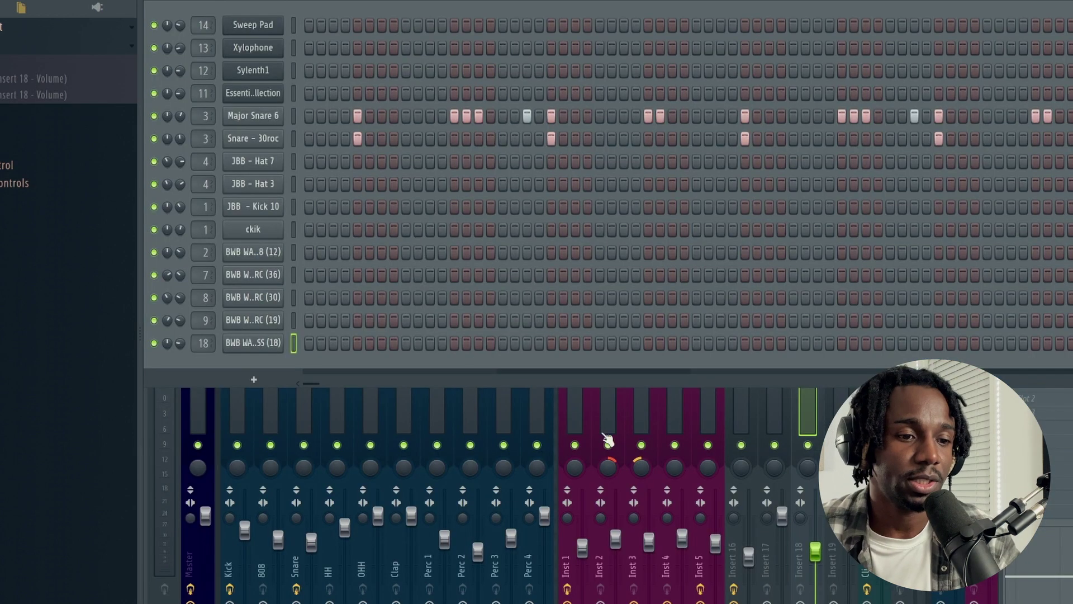
# Step: Inspect the effect slots of mixer tracks Inst 2 through Inst 5 and Insert 16
pyautogui.click(615, 407)
pyautogui.click(644, 410)
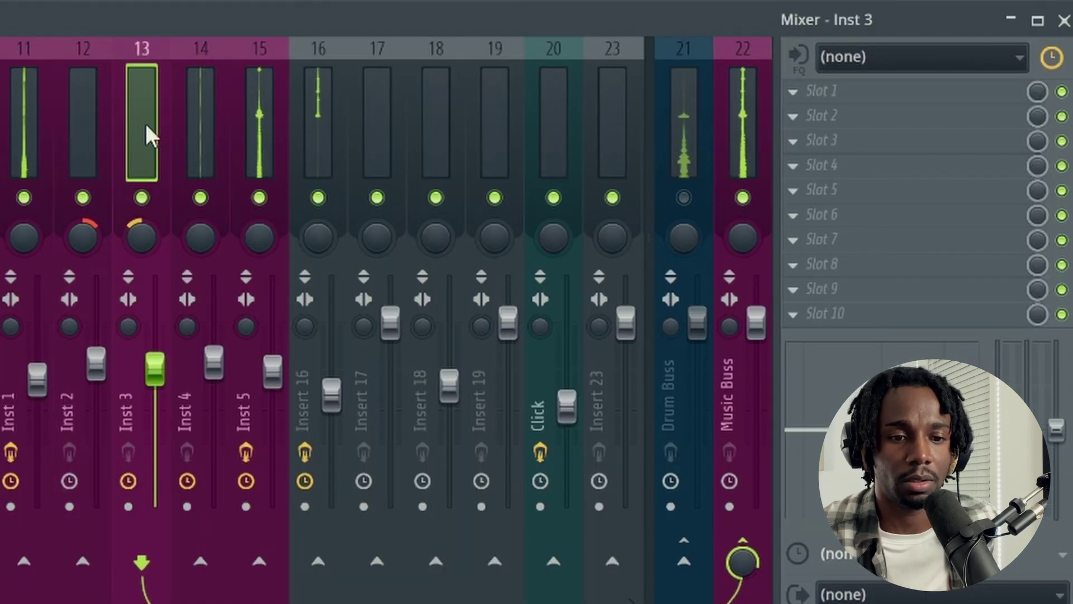
pyautogui.click(199, 130)
pyautogui.click(257, 125)
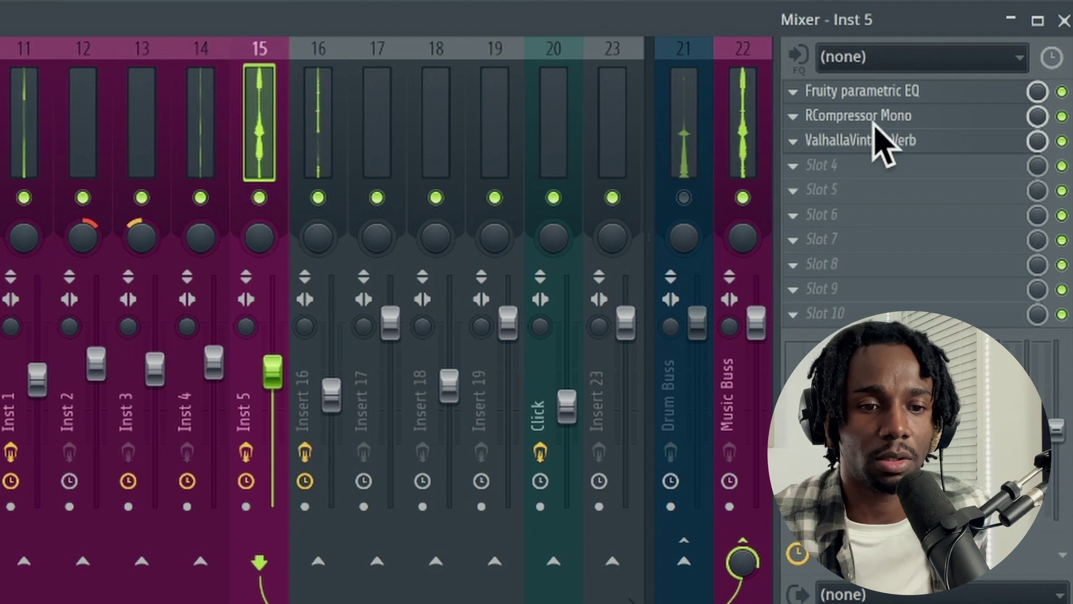
pyautogui.click(318, 126)
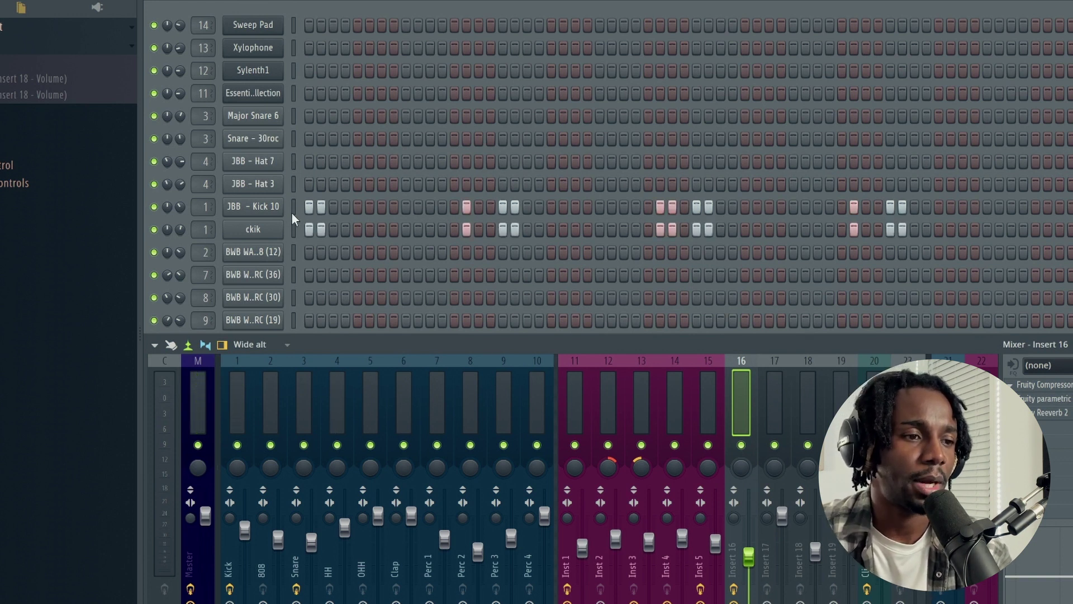
# Step: Play the kick and 808 parts and examine their notes in the piano roll
pyautogui.press('F7')
pyautogui.press('space')
pyautogui.scroll(-1, 331, 203)
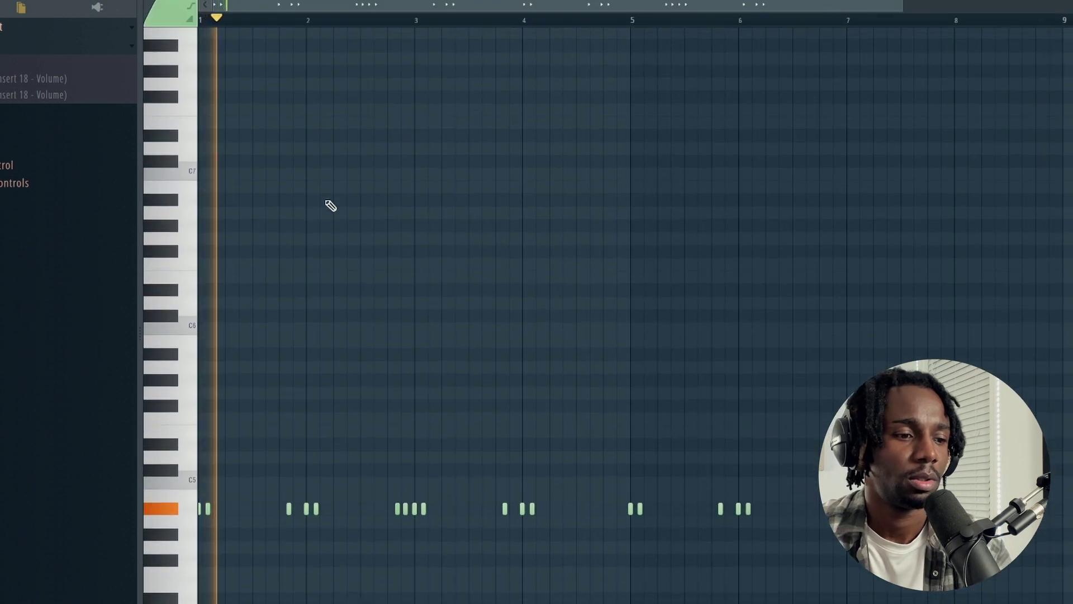
pyautogui.scroll(-3, 329, 203)
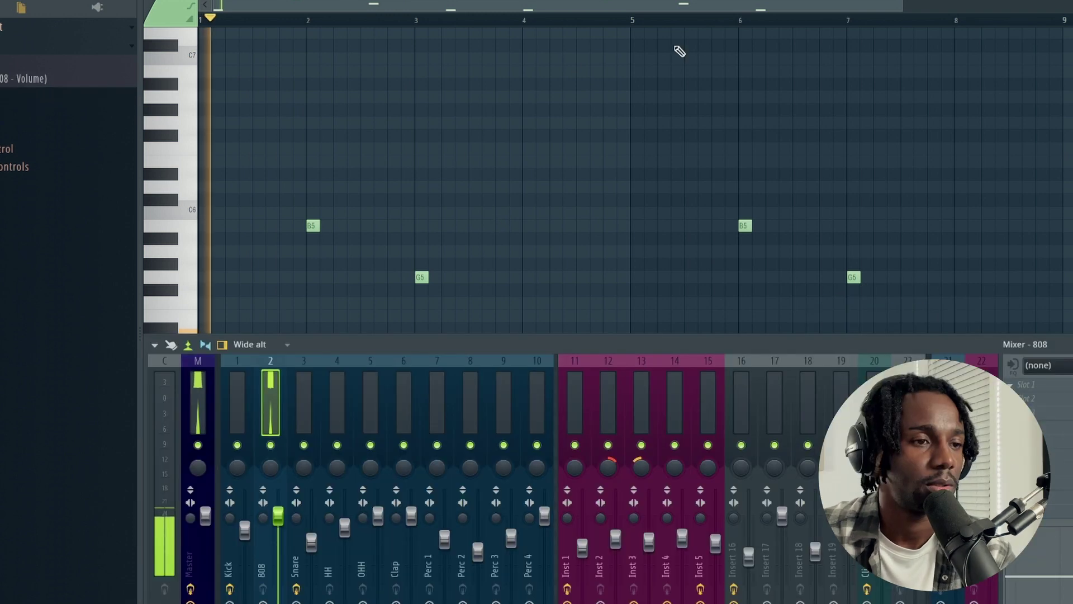
pyautogui.press('F9')
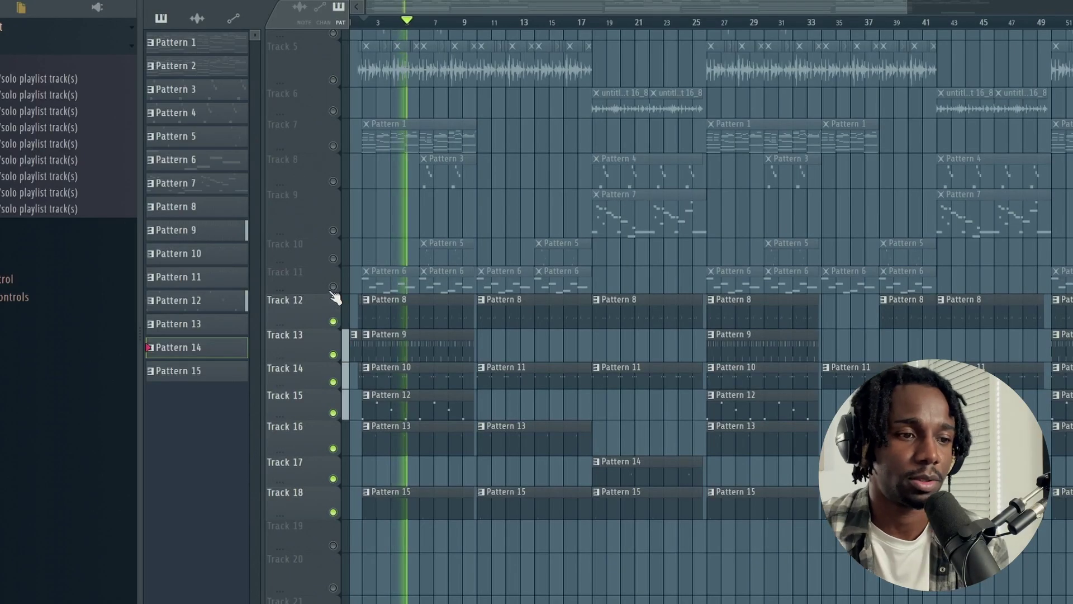
# Step: Toggle the solo on Track 10 while auditioning the isolated playlist tracks, and stop playback
pyautogui.keyDown('ctrl'); pyautogui.click(333, 259); pyautogui.keyUp('ctrl')
pyautogui.keyDown('ctrl'); pyautogui.click(333, 261); pyautogui.keyUp('ctrl')
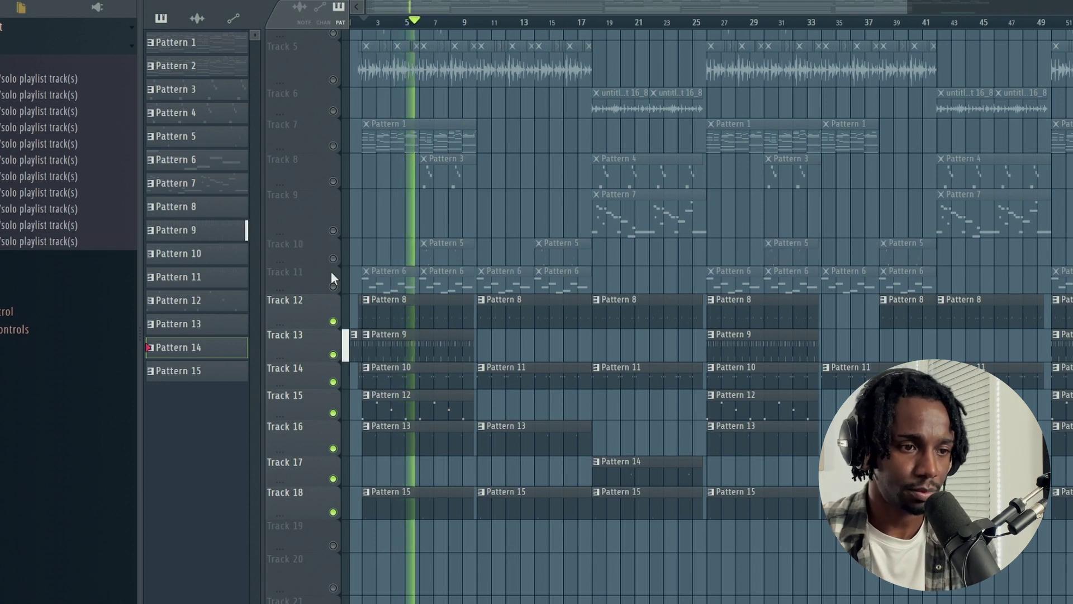
pyautogui.scroll(3, 334, 306)
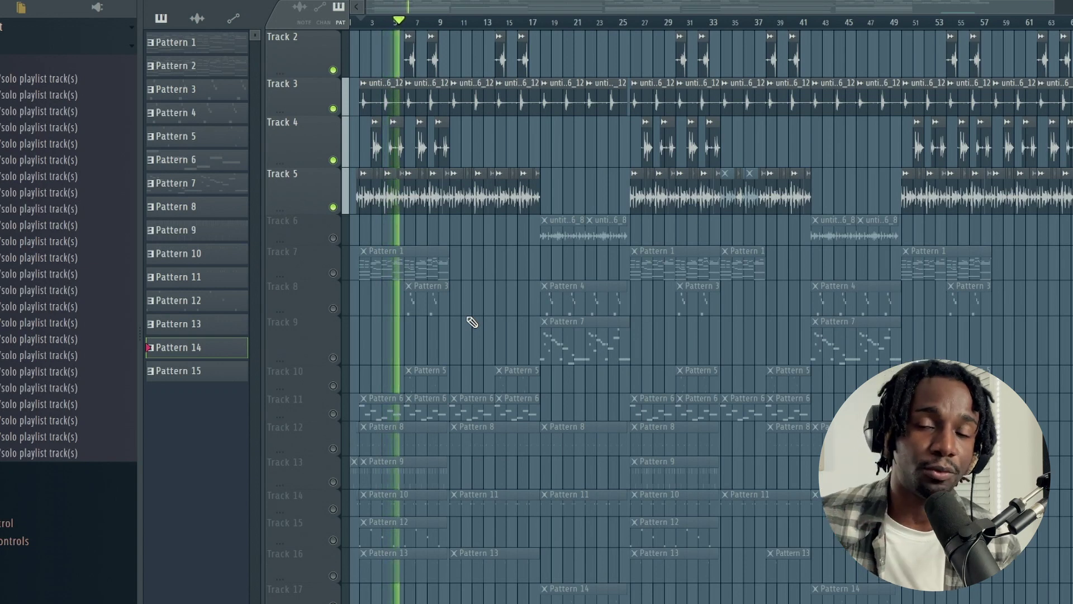
pyautogui.press('space')
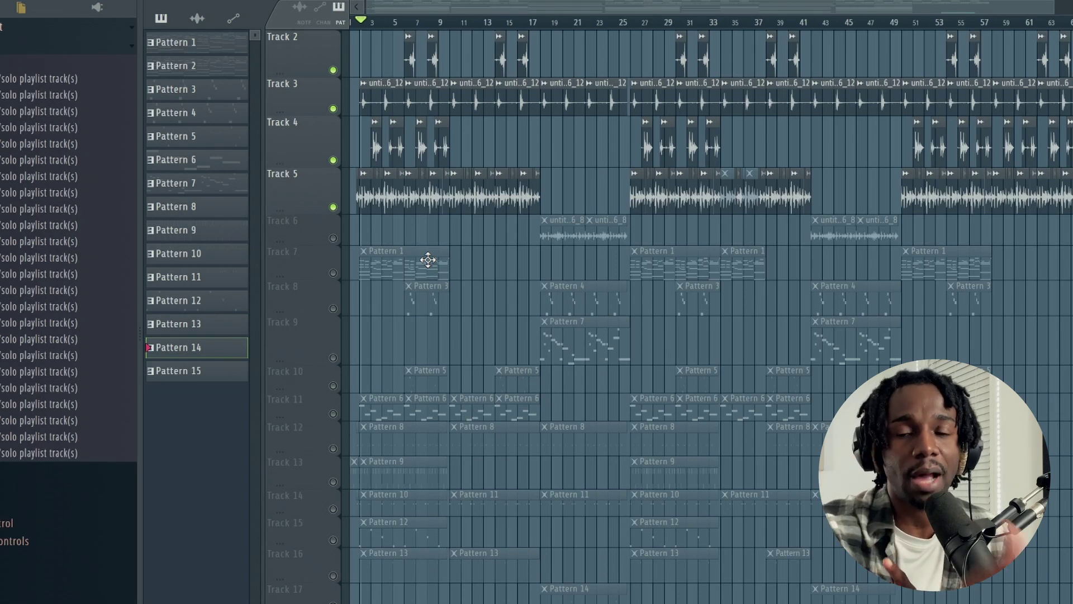
# Step: Unmute Tracks 7 and 8 in the playlist and play them together with Tracks 2 to 5
pyautogui.click(334, 274)
pyautogui.press('space')
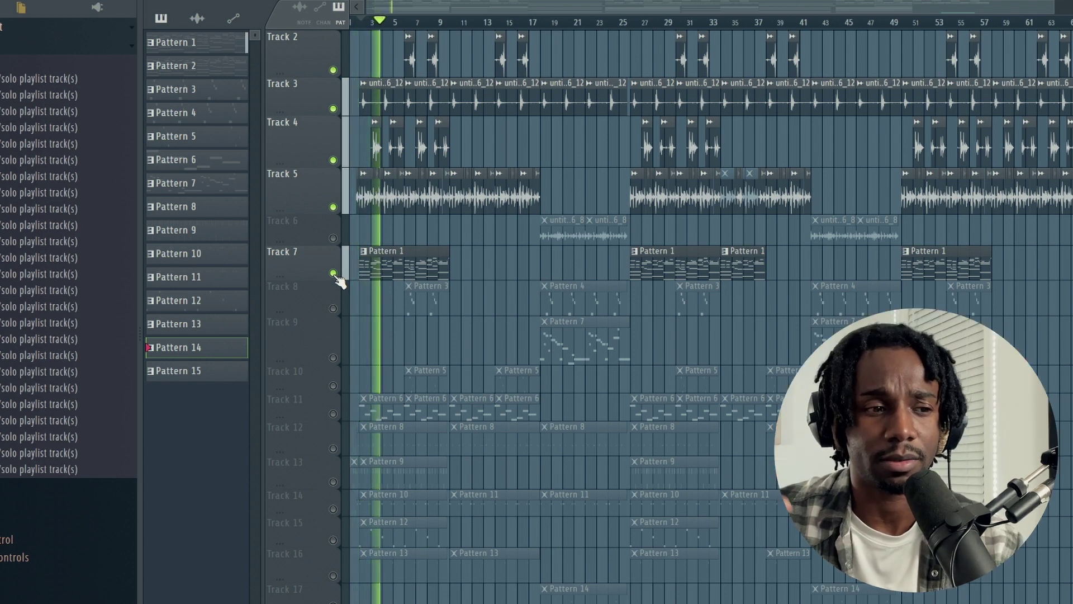
pyautogui.click(334, 308)
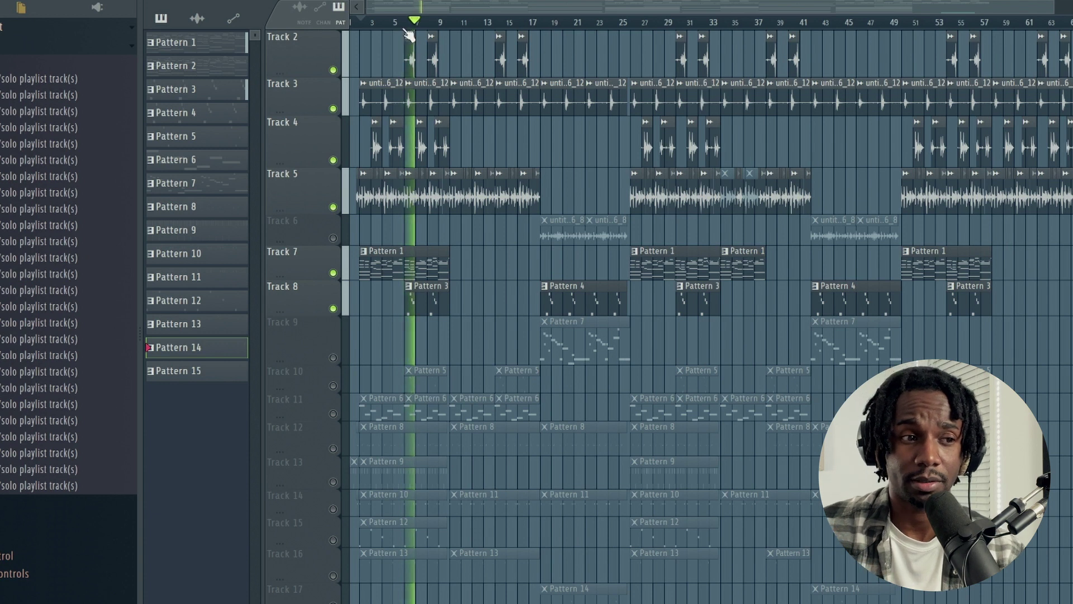
pyautogui.press('space')
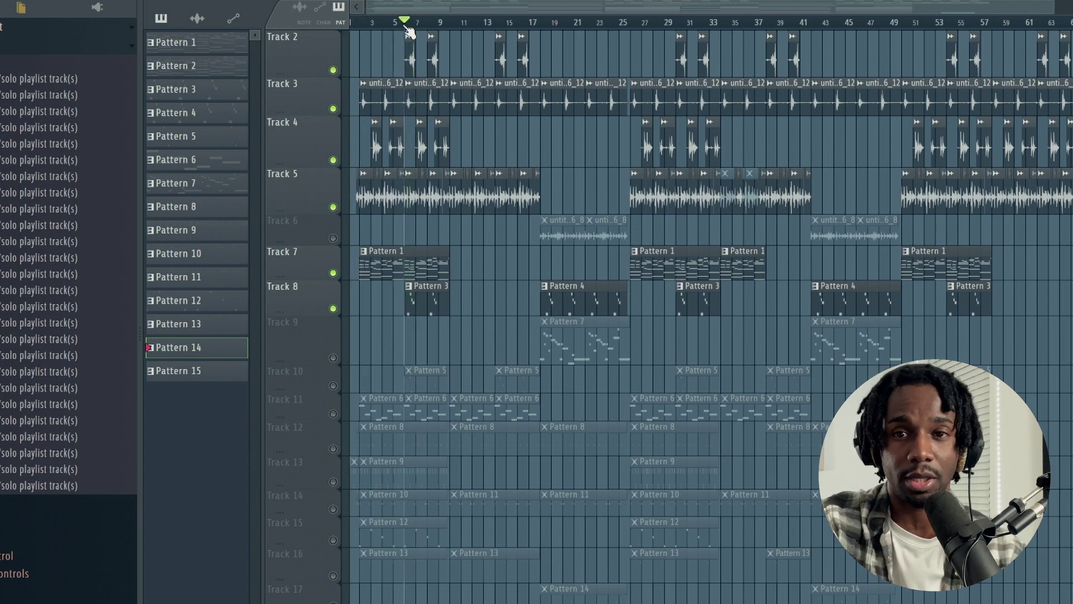
pyautogui.press('space')
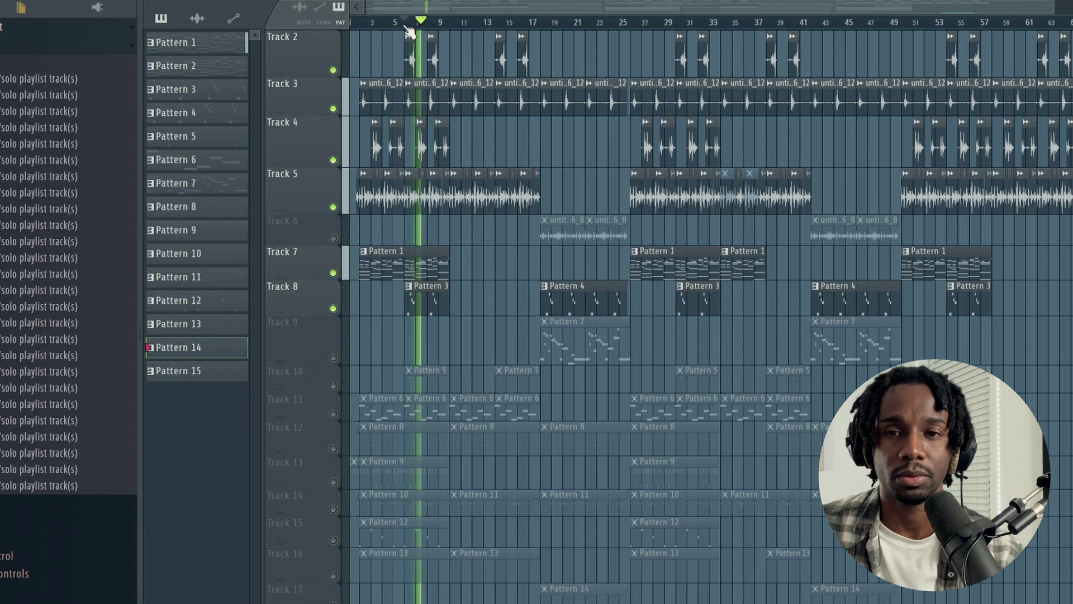
# Step: Unmute Track 10 and replay the arrangement from about bar 6
pyautogui.click(402, 22)
pyautogui.click(333, 386)
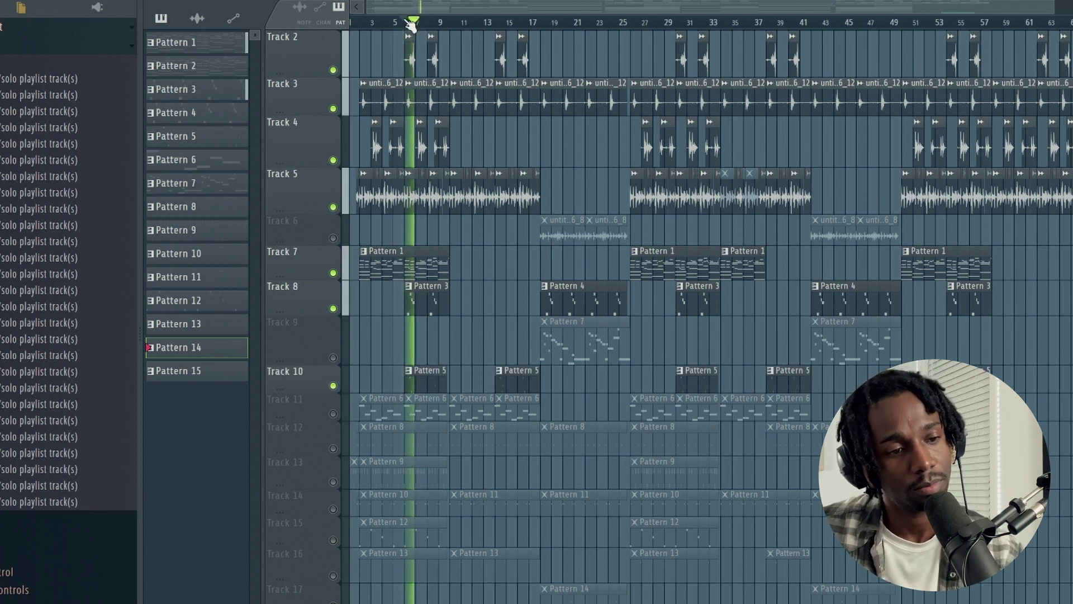
pyautogui.scroll(3, 483, 375)
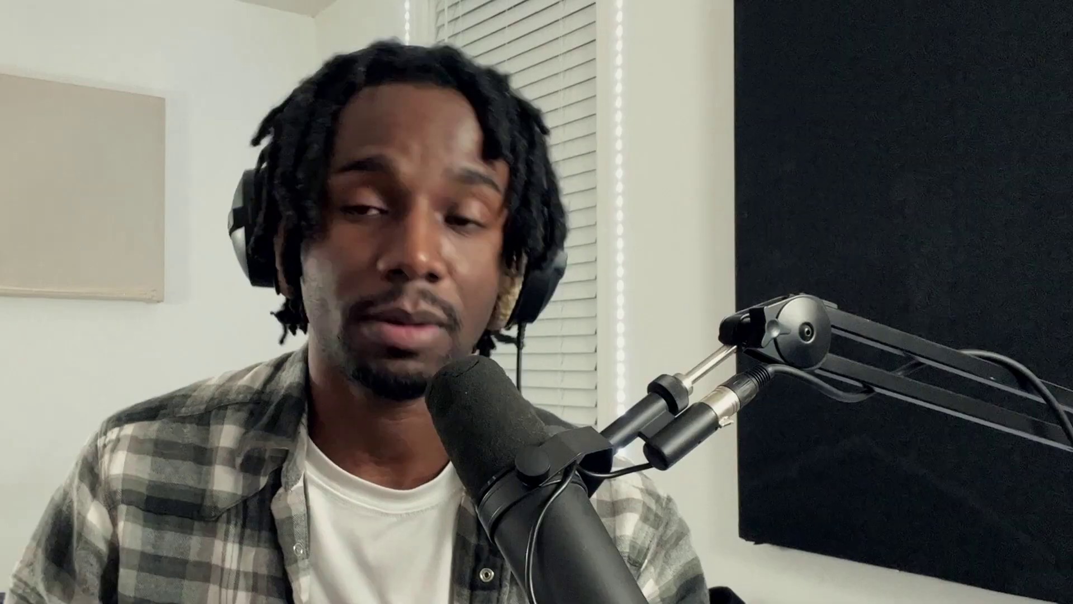
# Step: Solo Track 11 to hear it alone, and reactivate all playlist tracks
pyautogui.keyDown('ctrl'); pyautogui.click(333, 414); pyautogui.keyUp('ctrl')
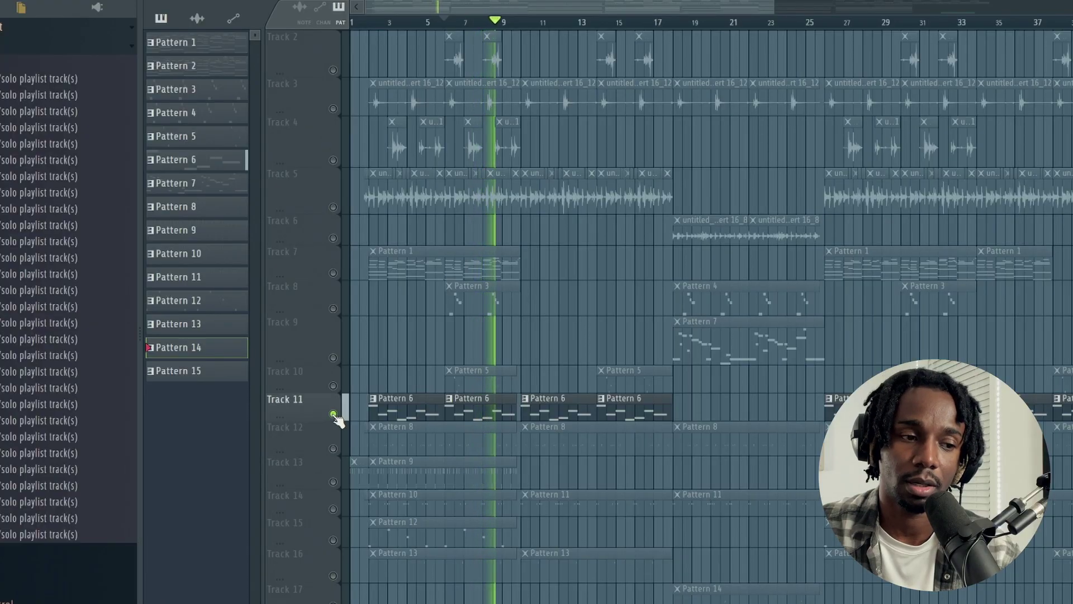
pyautogui.keyDown('ctrl'); pyautogui.click(333, 414); pyautogui.keyUp('ctrl')
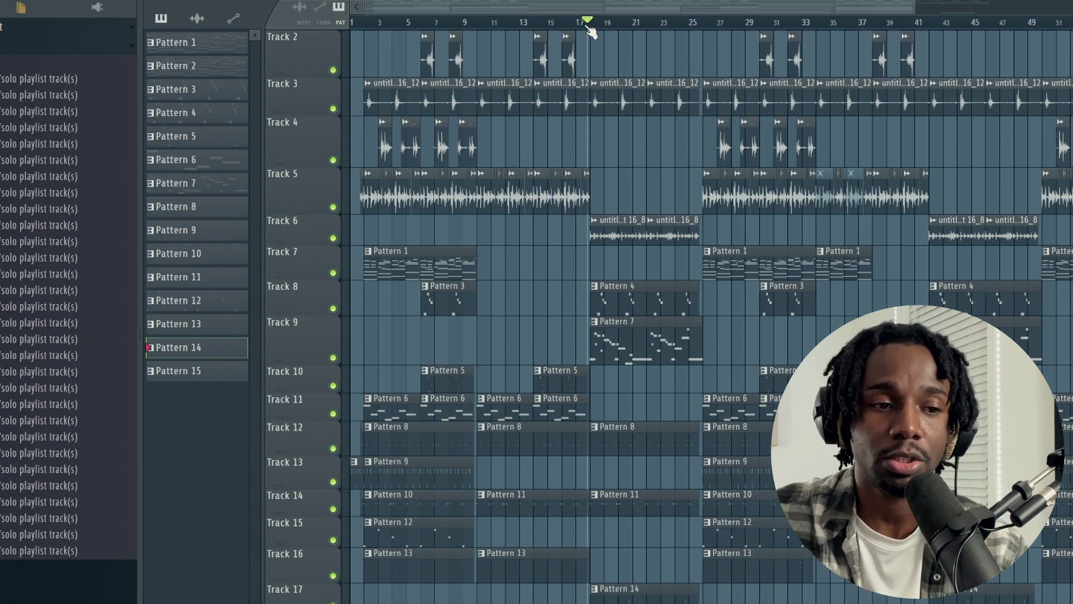
# Step: Play the full arrangement from the start of the first Pattern 7 section, and stop playback
pyautogui.press('space')
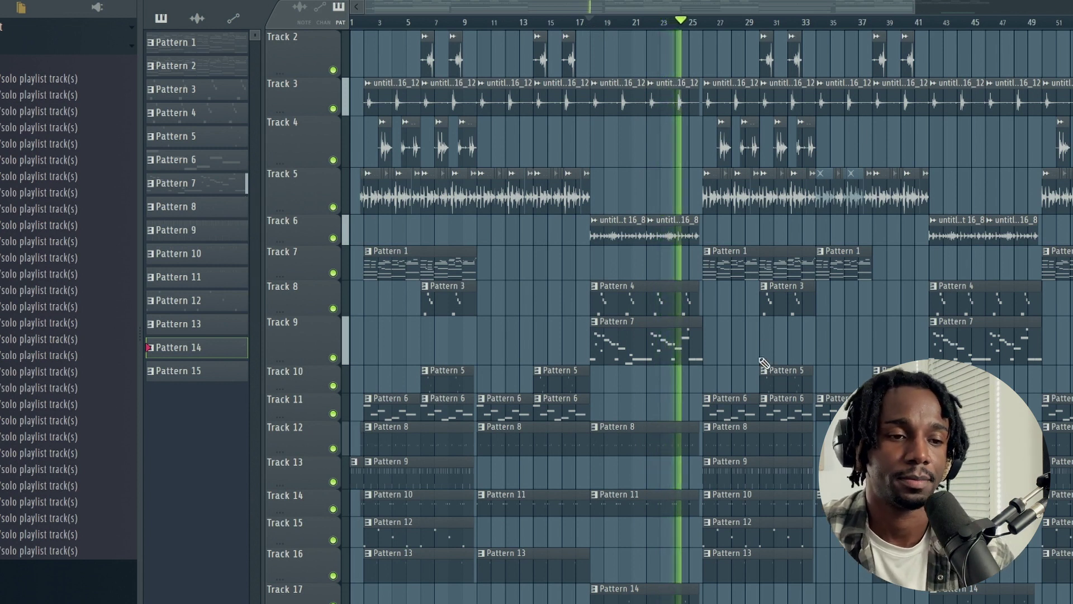
pyautogui.scroll(-1, 752, 350)
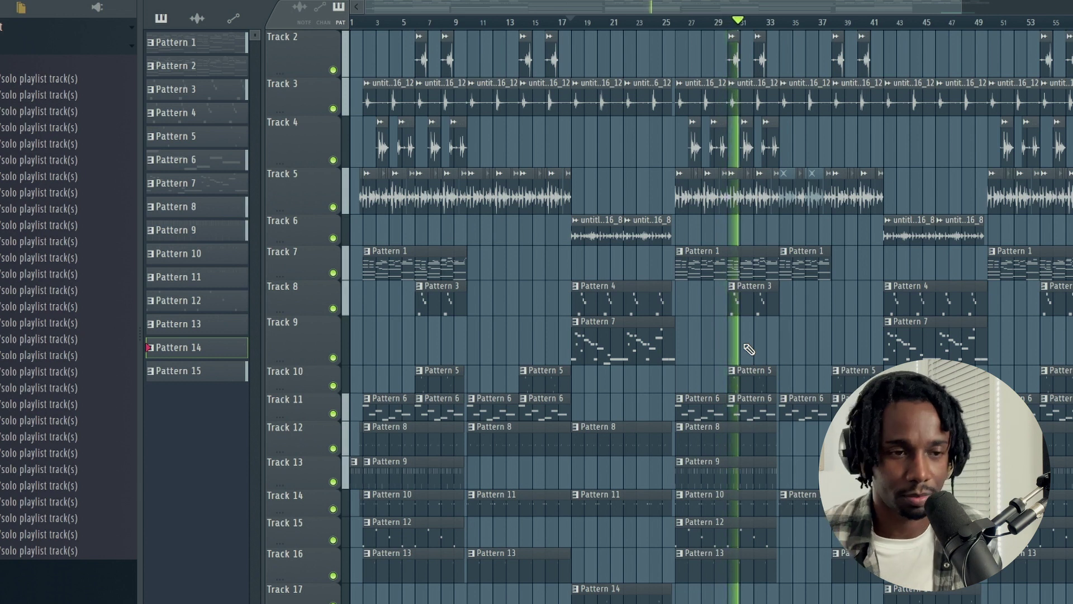
pyautogui.press('space')
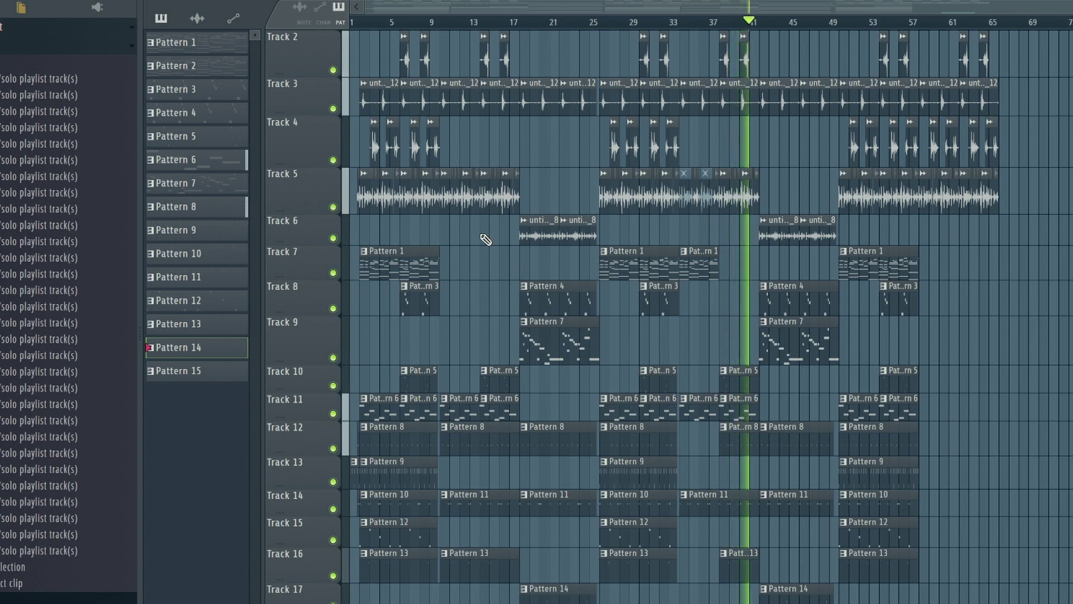
pyautogui.press('space')
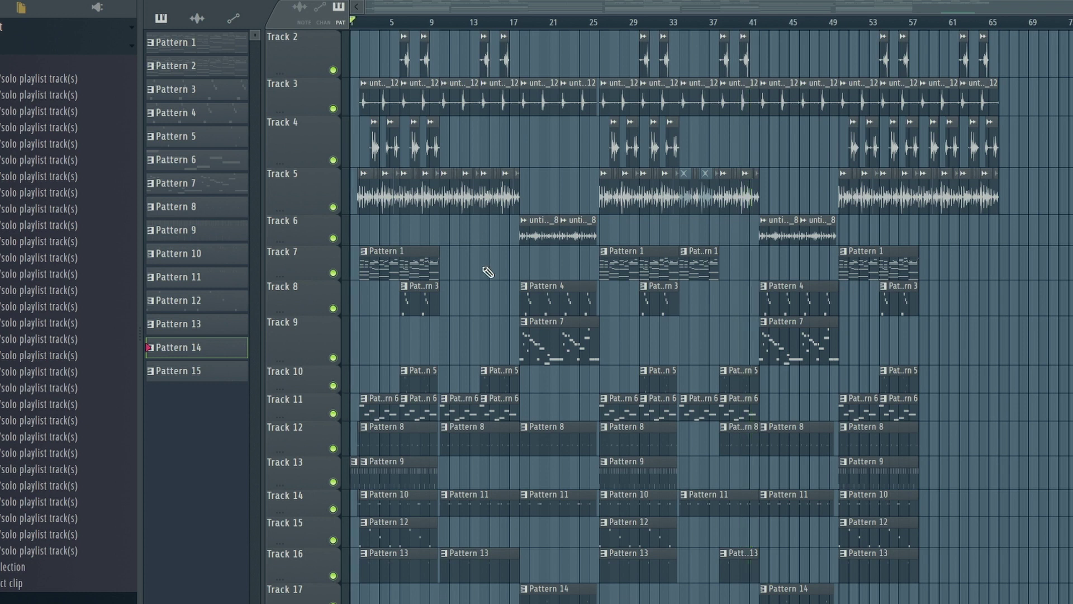